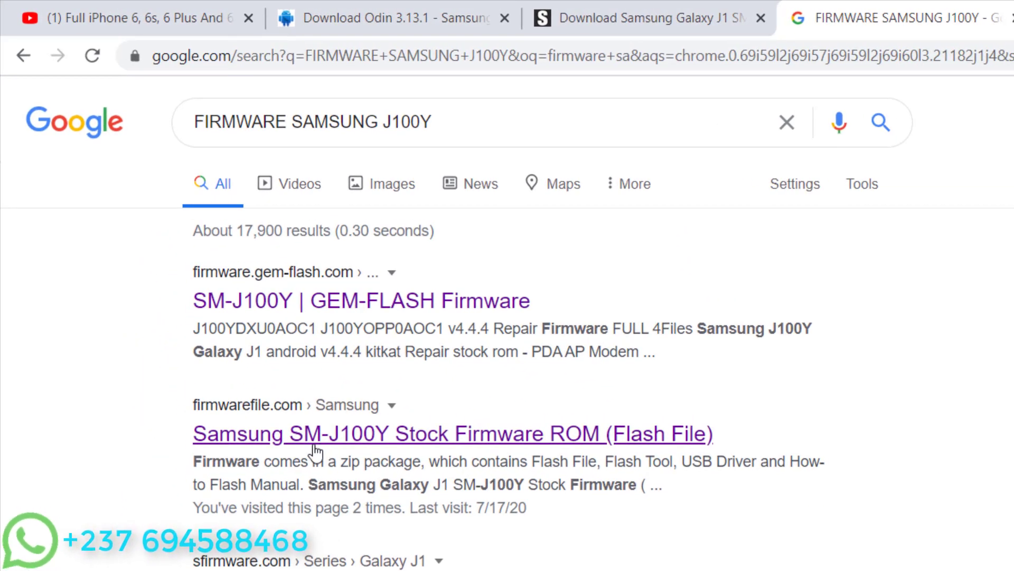
- Open the firmwarefile.com page for the Samsung SM-J100Y and go to the Mirror 2 Google Drive file of J100YDXU0AQB1_J100YOPP0AQB1_OPP.zip
{"action": "left_click", "coordinate": [323, 443]}
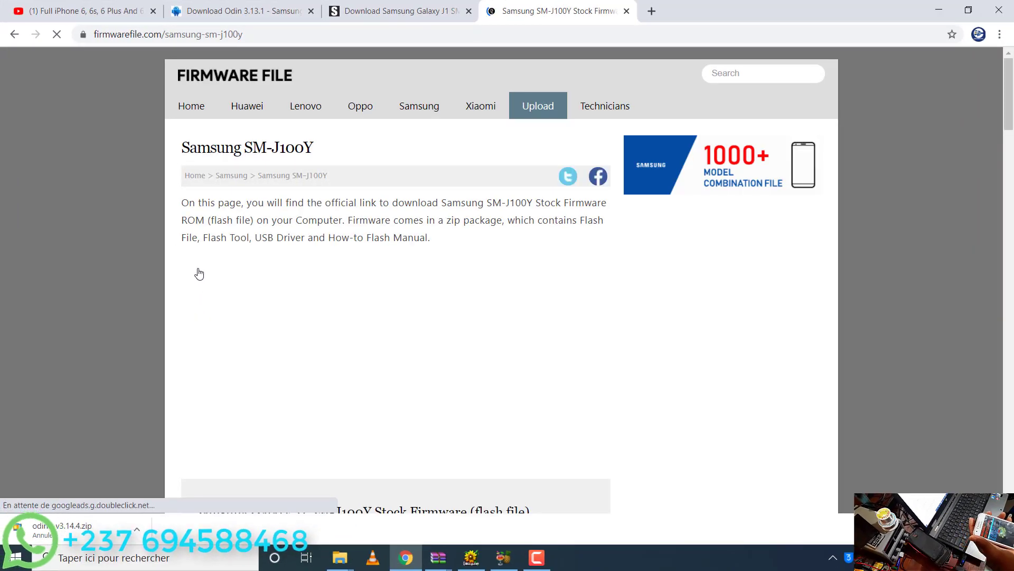
{"action": "left_click_drag", "start_coordinate": [1013, 91], "coordinate": [1013, 157]}
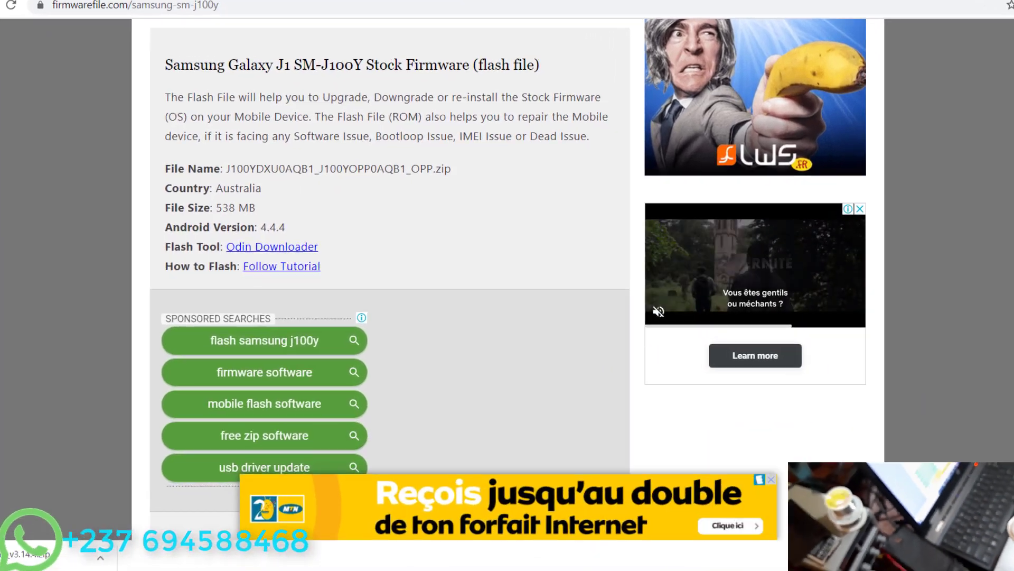
{"action": "scroll", "coordinate": [396, 285], "scroll_direction": "down", "scroll_amount": 5}
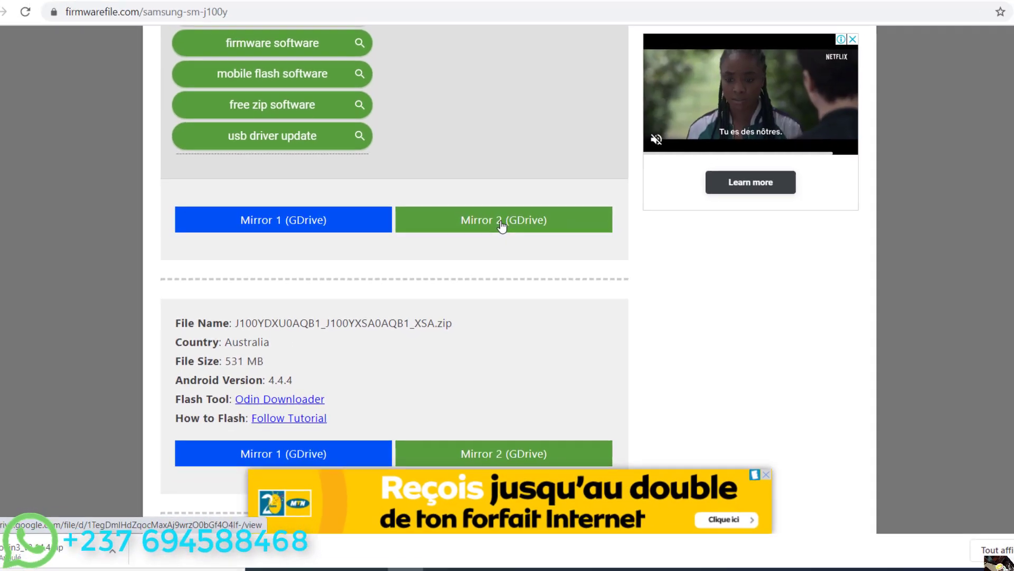
{"action": "left_click", "coordinate": [526, 213]}
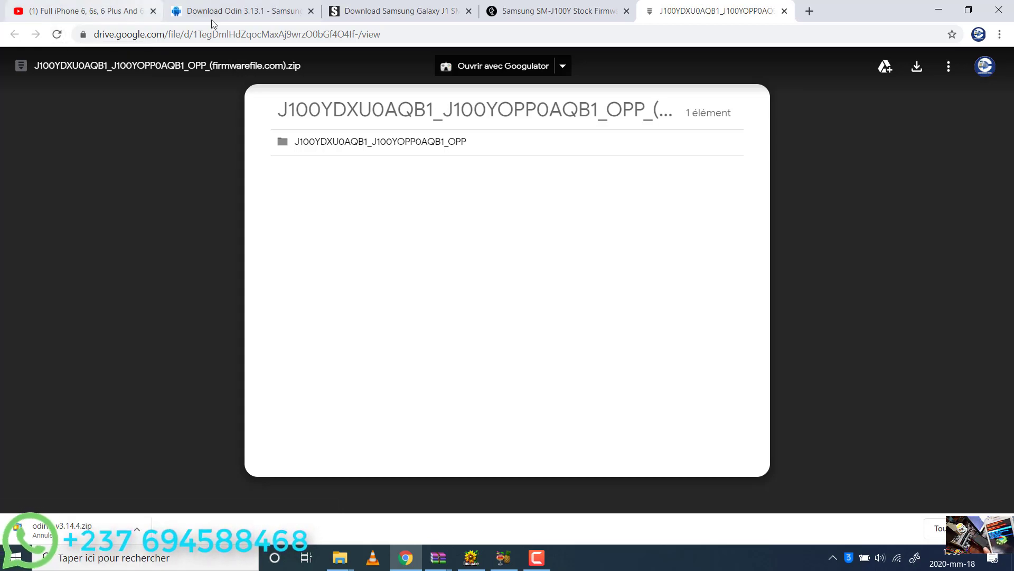
- Start downloading odin3_v3.14.4.zip from the Odin Downloader site linked on the SM-J100Y firmware page, and cancel that download
{"action": "left_click", "coordinate": [562, 16]}
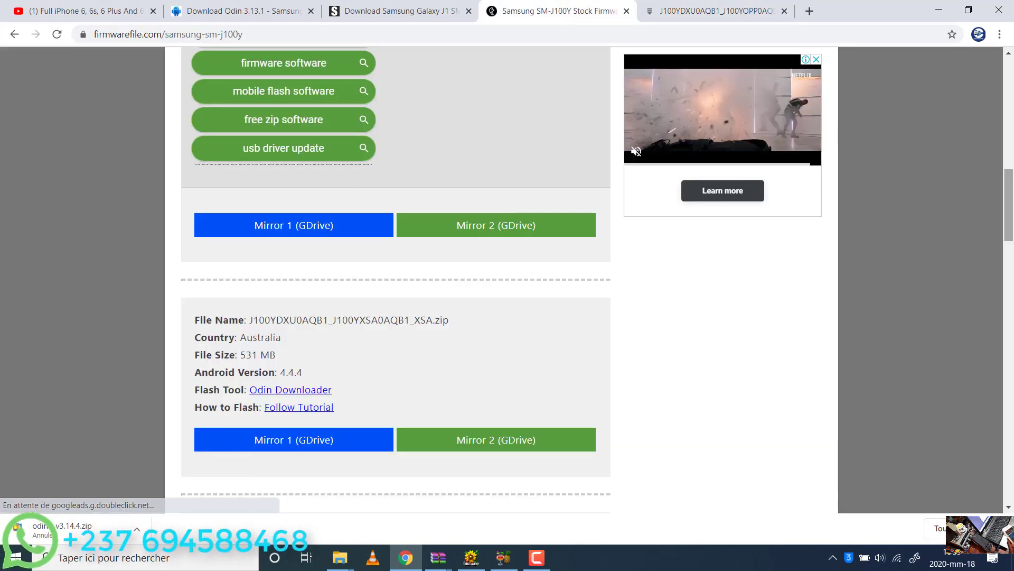
{"action": "scroll", "coordinate": [1002, 165], "scroll_direction": "up", "scroll_amount": 5}
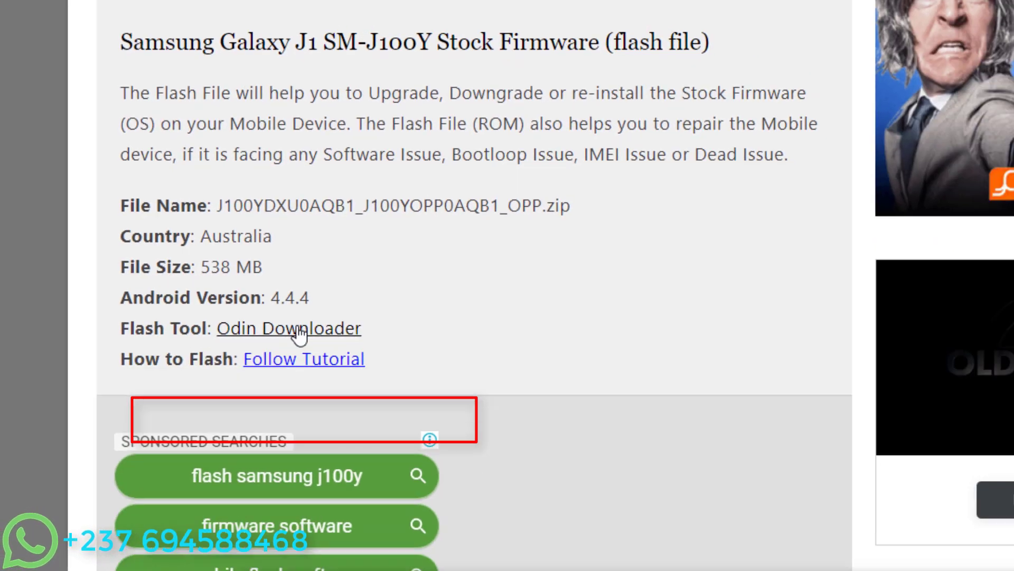
{"action": "left_click", "coordinate": [379, 418]}
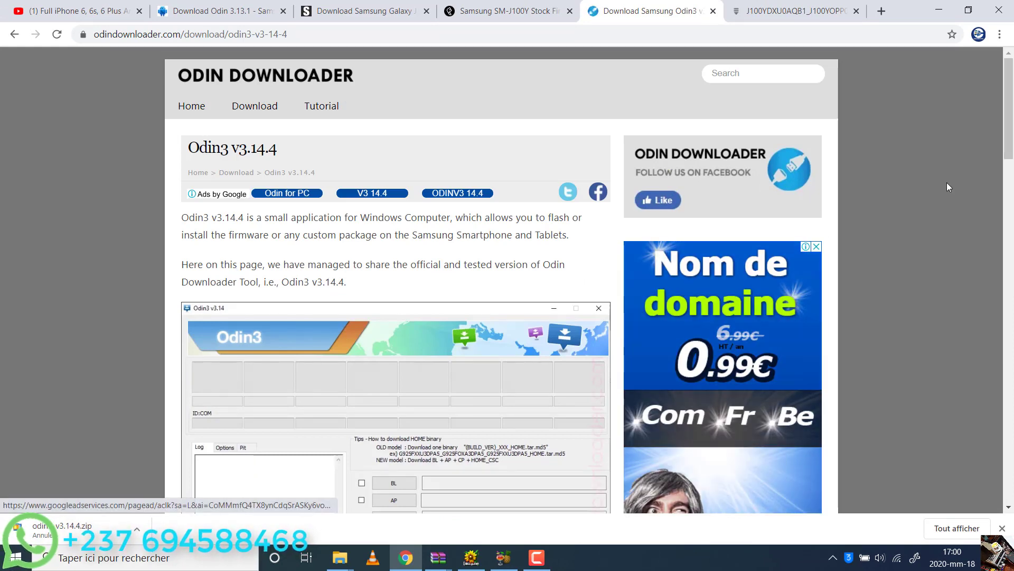
{"action": "left_click_drag", "start_coordinate": [1008, 141], "coordinate": [1002, 318]}
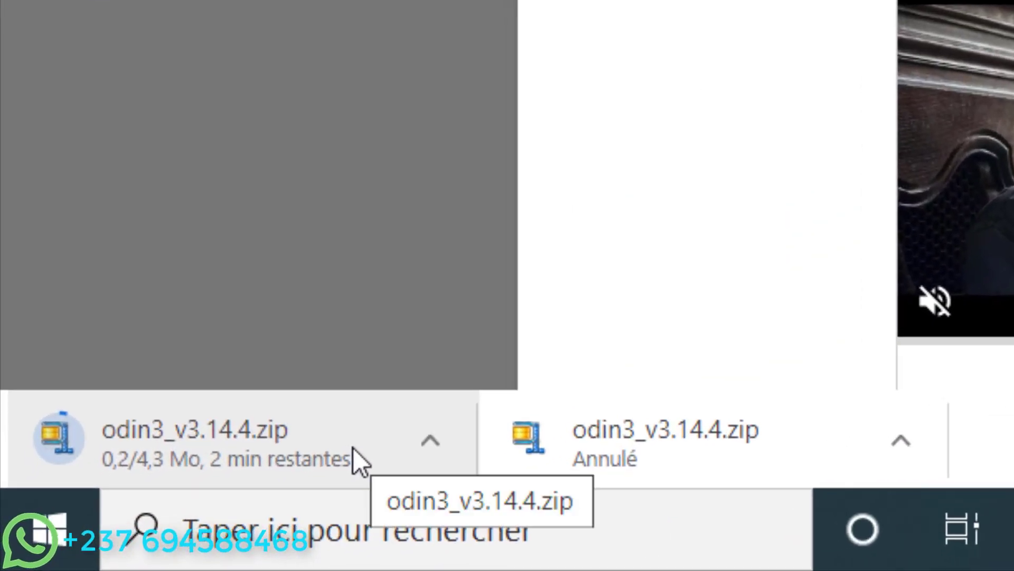
{"action": "right_click", "coordinate": [114, 539]}
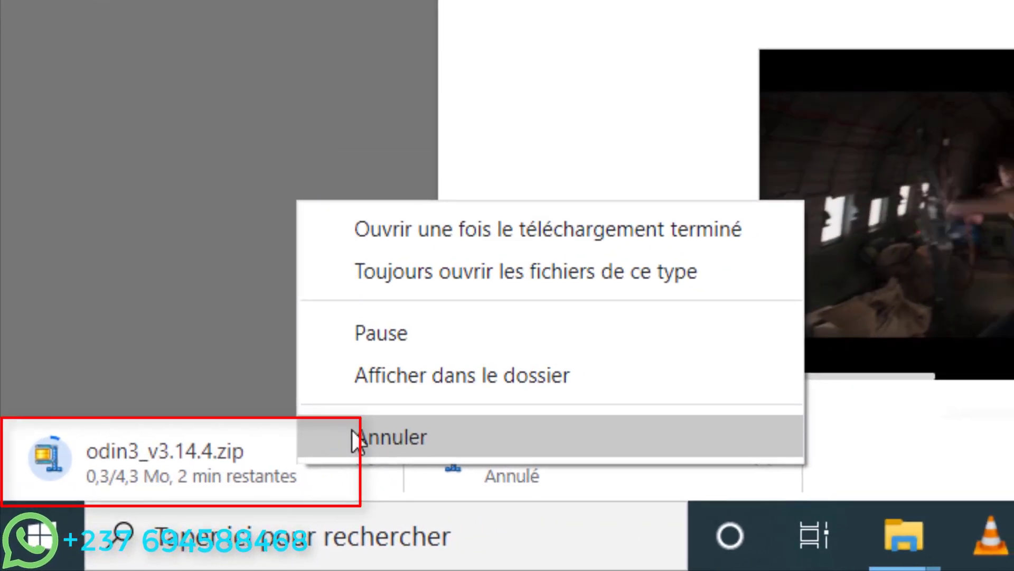
{"action": "left_click", "coordinate": [401, 434]}
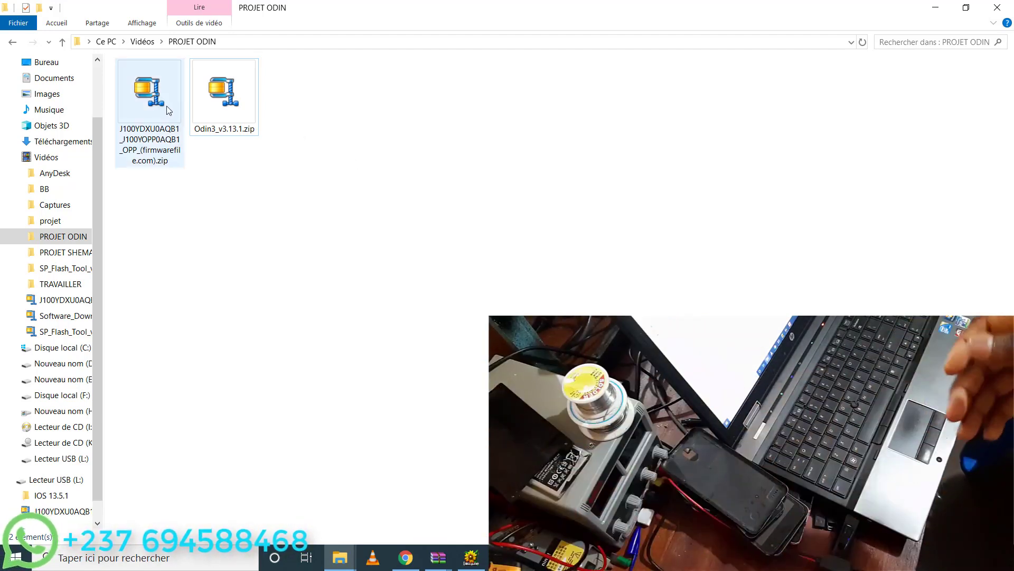
- Switch to File Explorer and extract the J100YDXU0AQB1_J100YOPP0AQB1_OPP firmware archive with HaoZip into the PROJET ODIN folder under Vidéos
{"action": "left_click", "coordinate": [196, 119]}
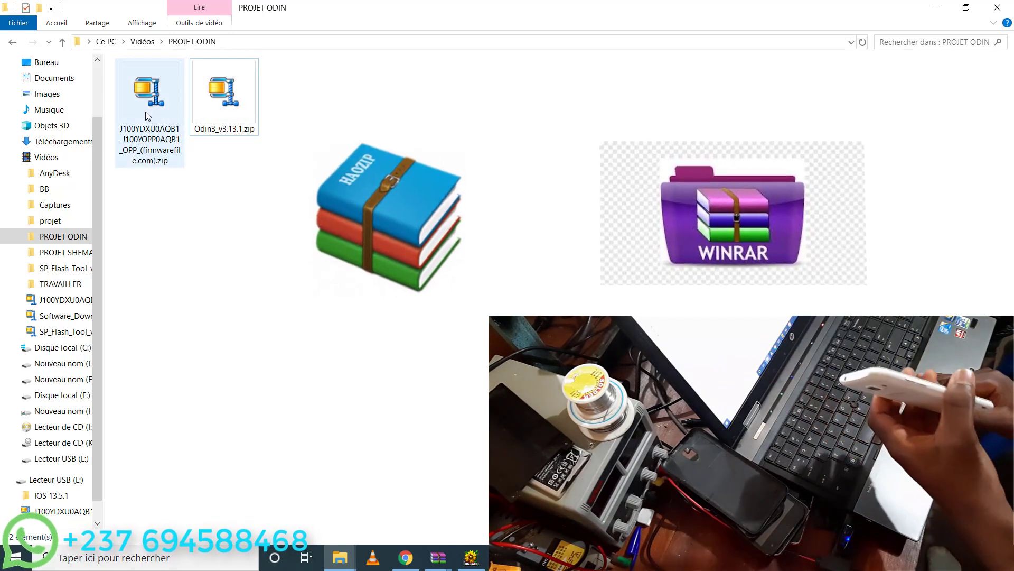
{"action": "left_click", "coordinate": [147, 114]}
{"action": "double_click", "coordinate": [147, 115]}
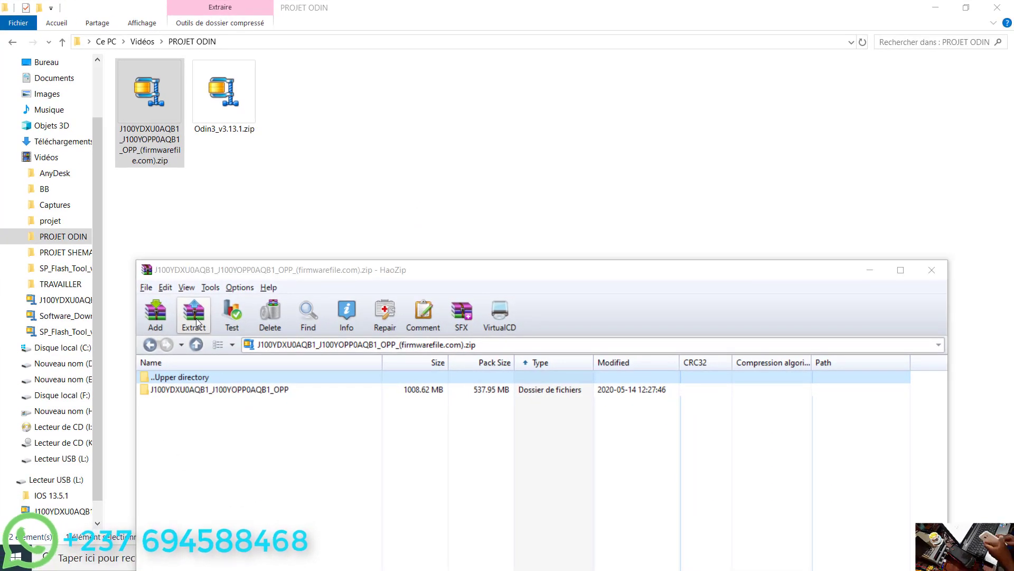
{"action": "left_click", "coordinate": [194, 315]}
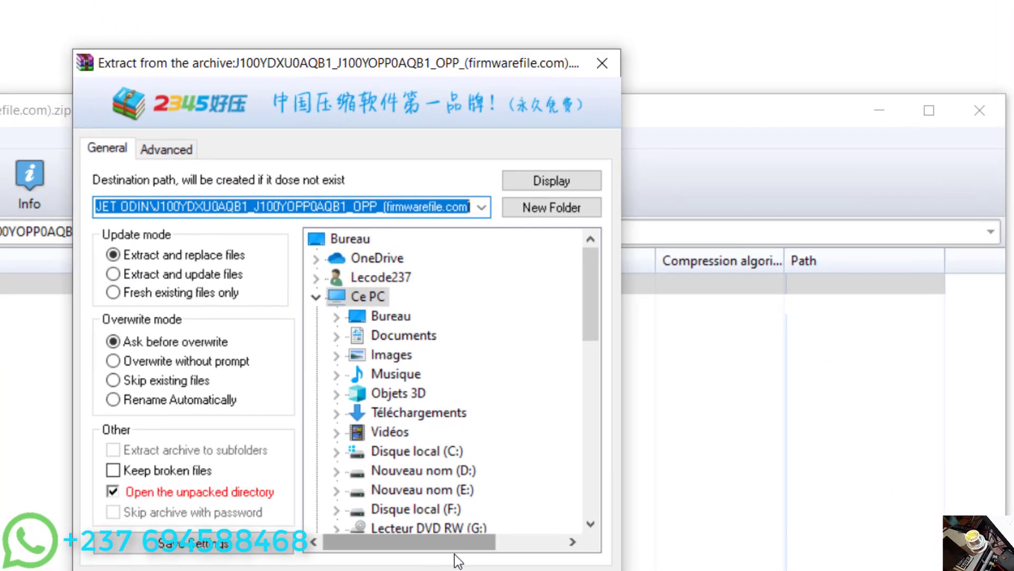
{"action": "left_click", "coordinate": [396, 430]}
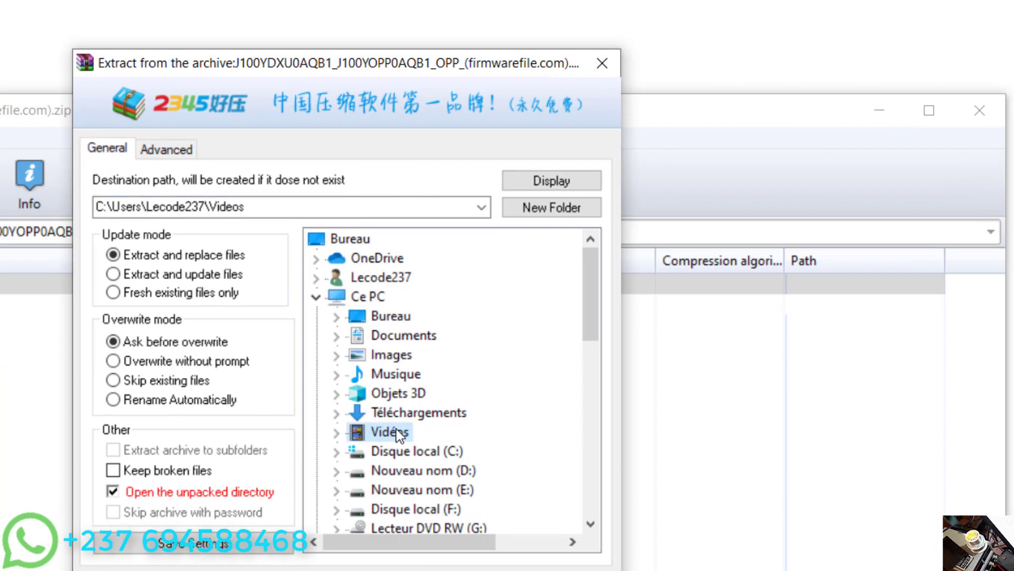
{"action": "double_click", "coordinate": [382, 433]}
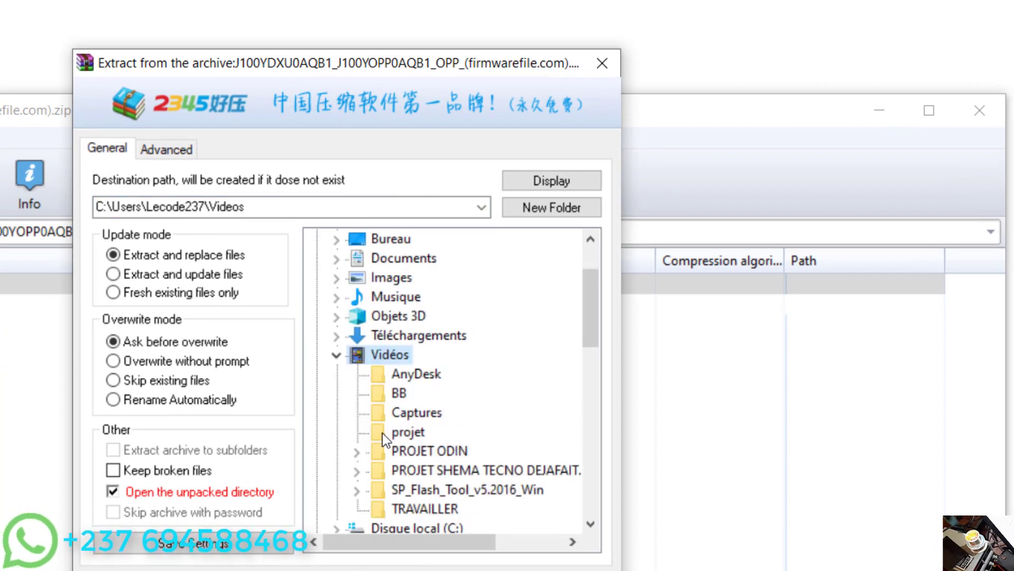
{"action": "left_click", "coordinate": [427, 450]}
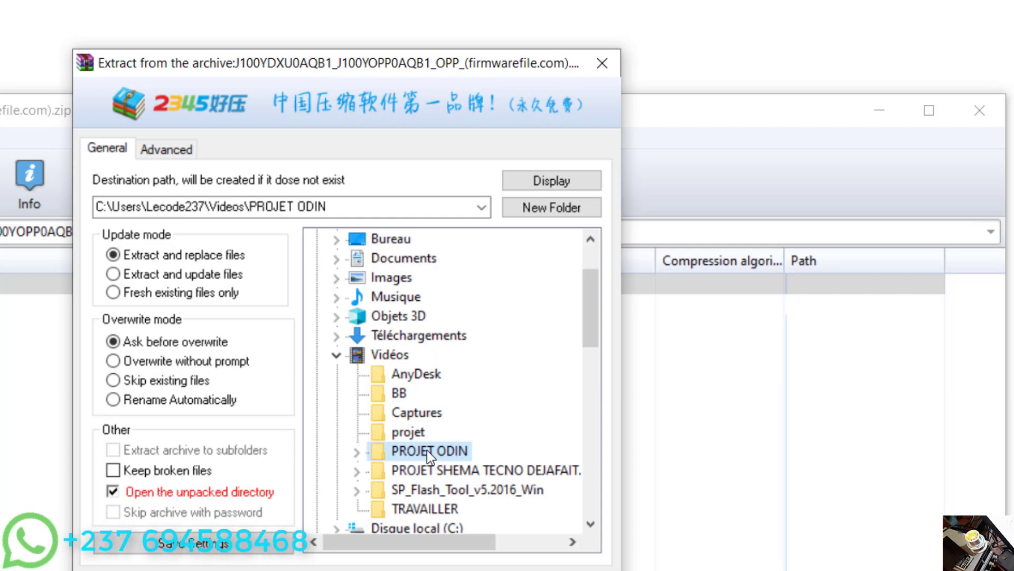
{"action": "key", "text": "Return"}
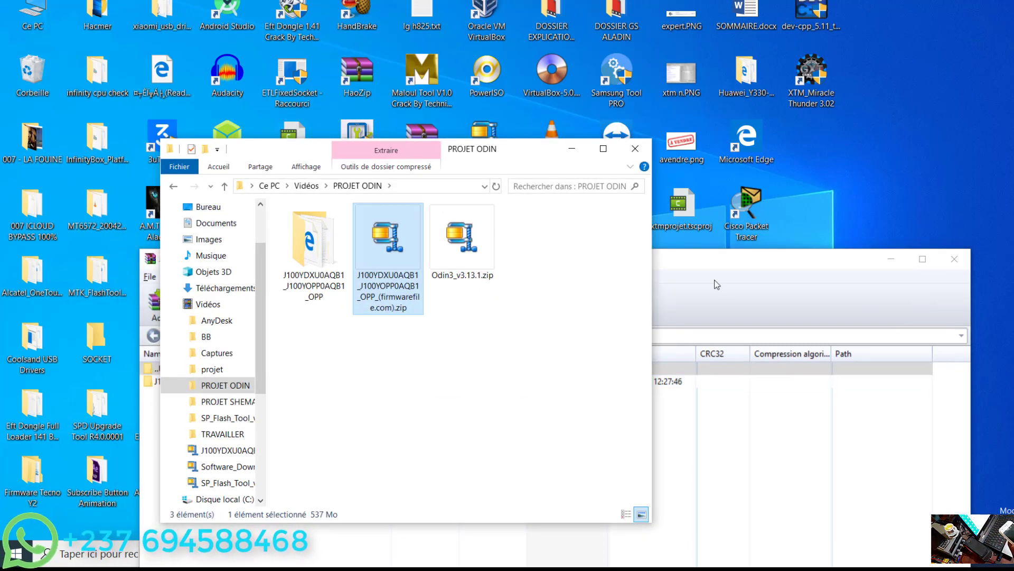
- Extract the Odin3_v3.13.1.zip archive into the PROJET ODIN folder under Vidéos
{"action": "left_click", "coordinate": [603, 150]}
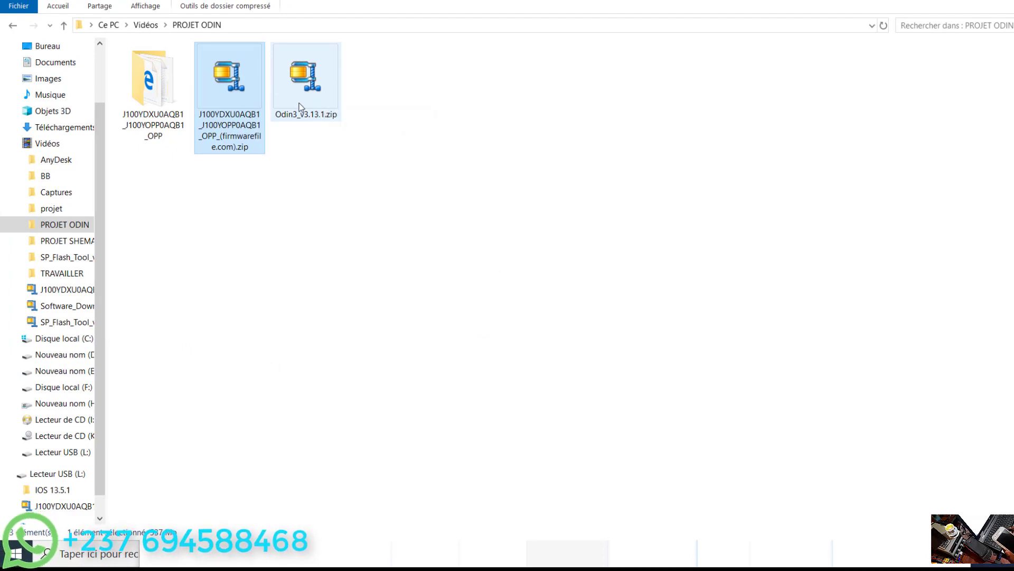
{"action": "double_click", "coordinate": [306, 96]}
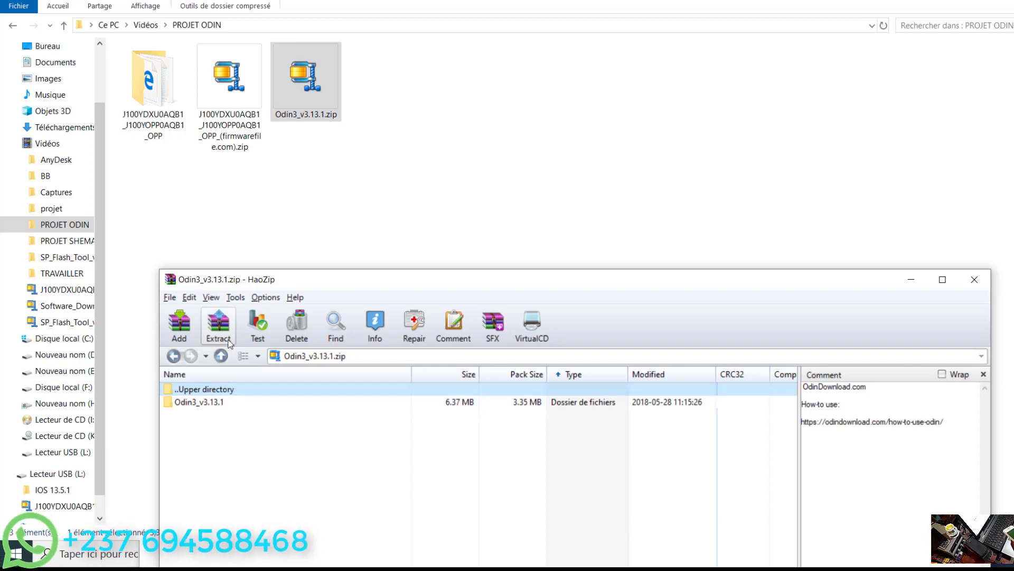
{"action": "left_click", "coordinate": [218, 325]}
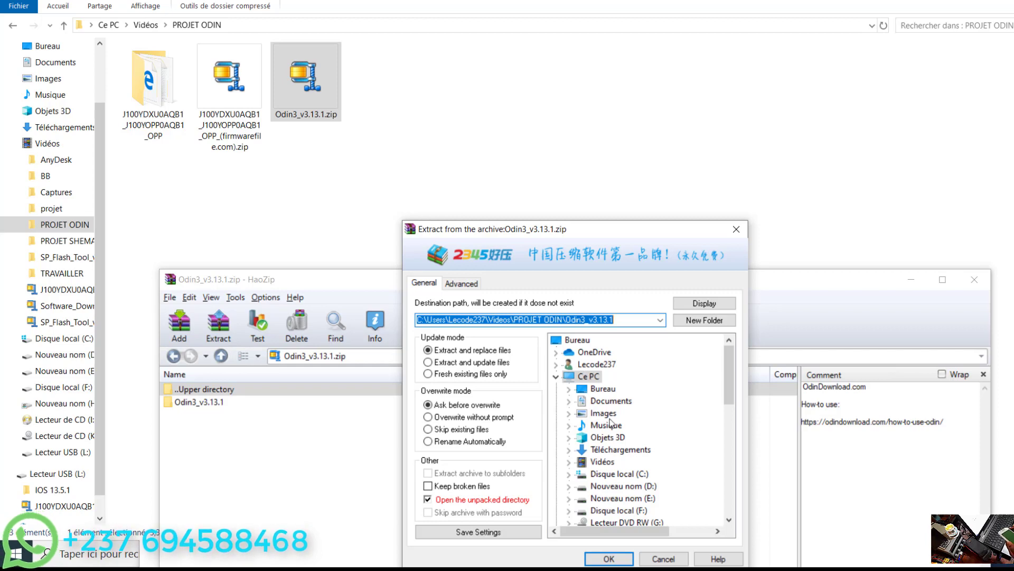
{"action": "left_click", "coordinate": [613, 463]}
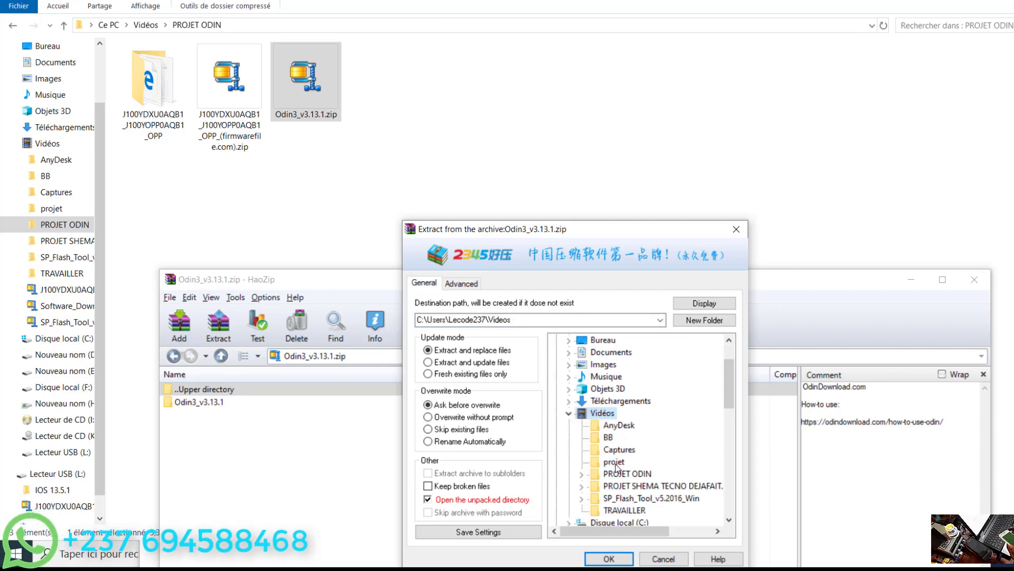
{"action": "left_click", "coordinate": [628, 477]}
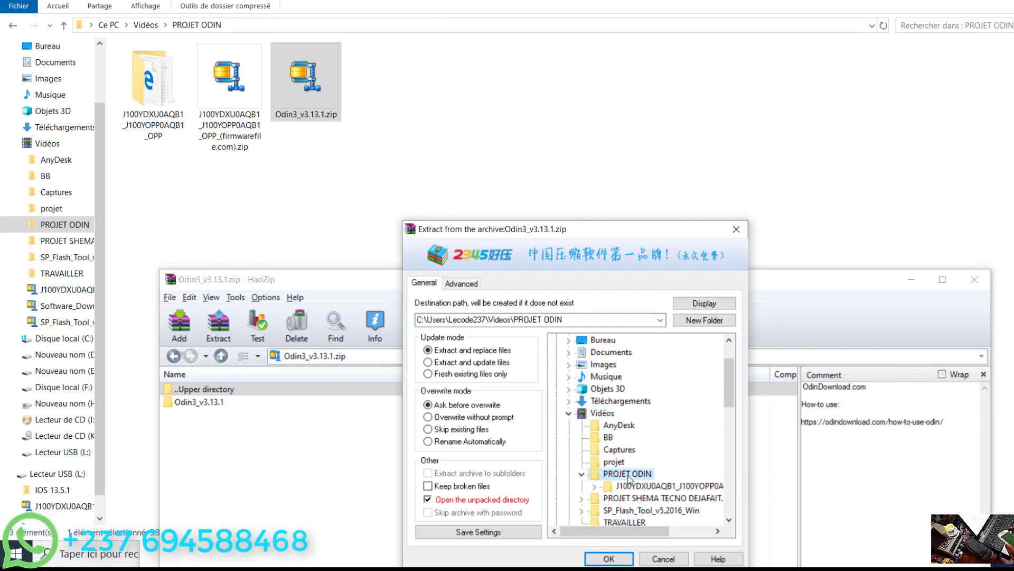
{"action": "key", "text": "Return"}
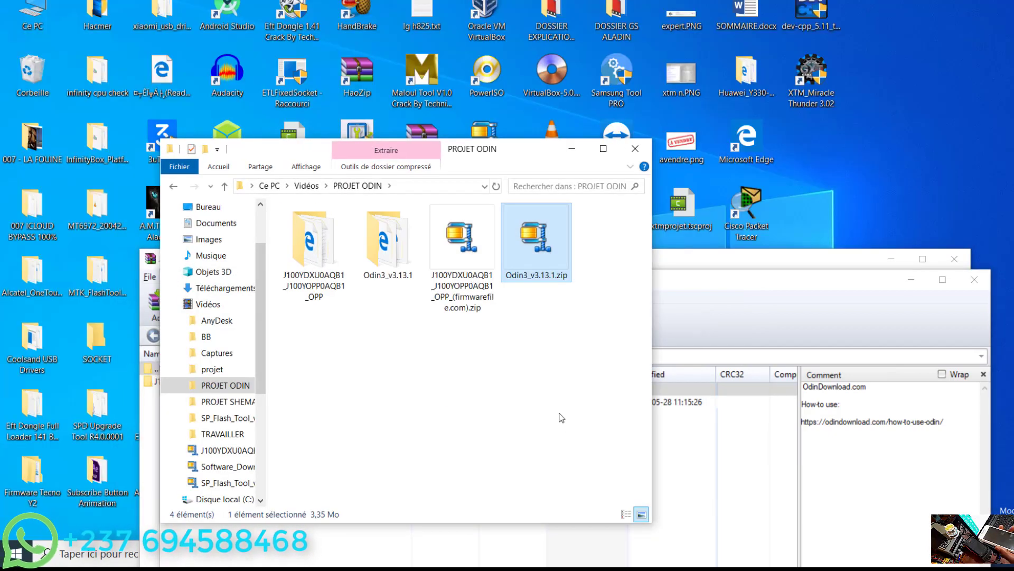
- Launch Odin3 v3.13.1.exe from the extracted Odin3_v3.13.1 folder and accept its notice about the appropriate binary
{"action": "left_click_drag", "start_coordinate": [524, 154], "coordinate": [501, 84]}
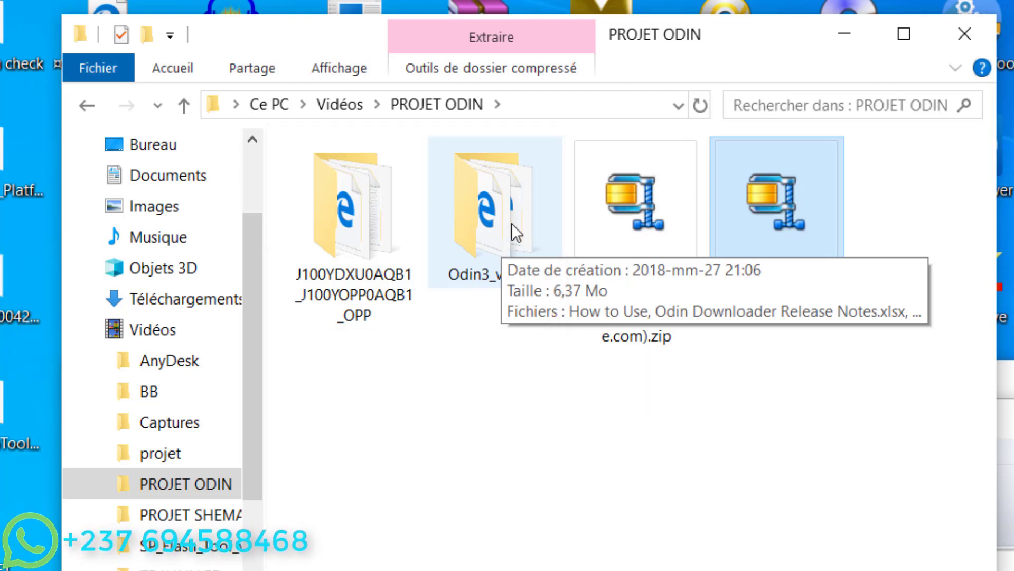
{"action": "left_click", "coordinate": [497, 218]}
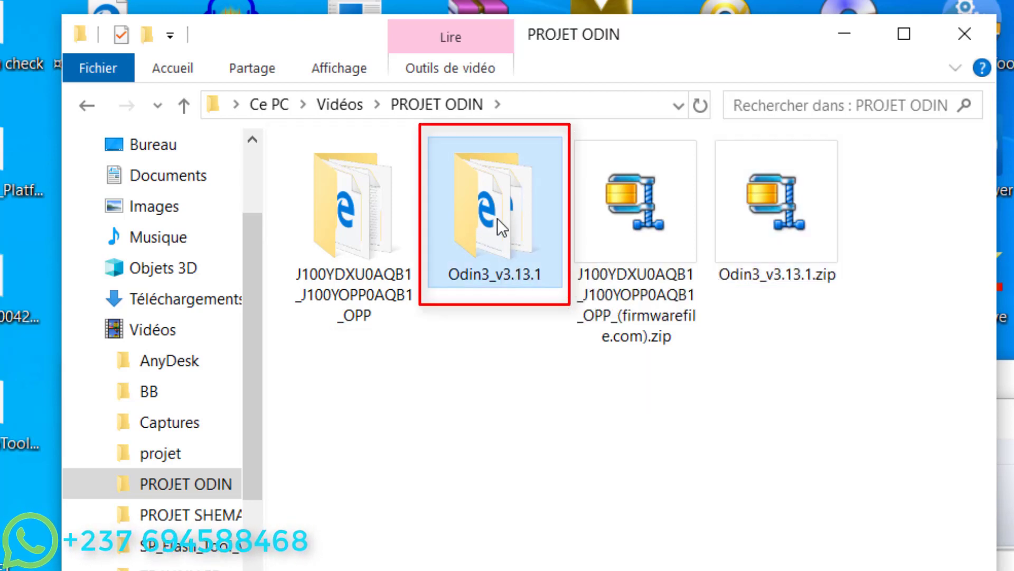
{"action": "double_click", "coordinate": [496, 218]}
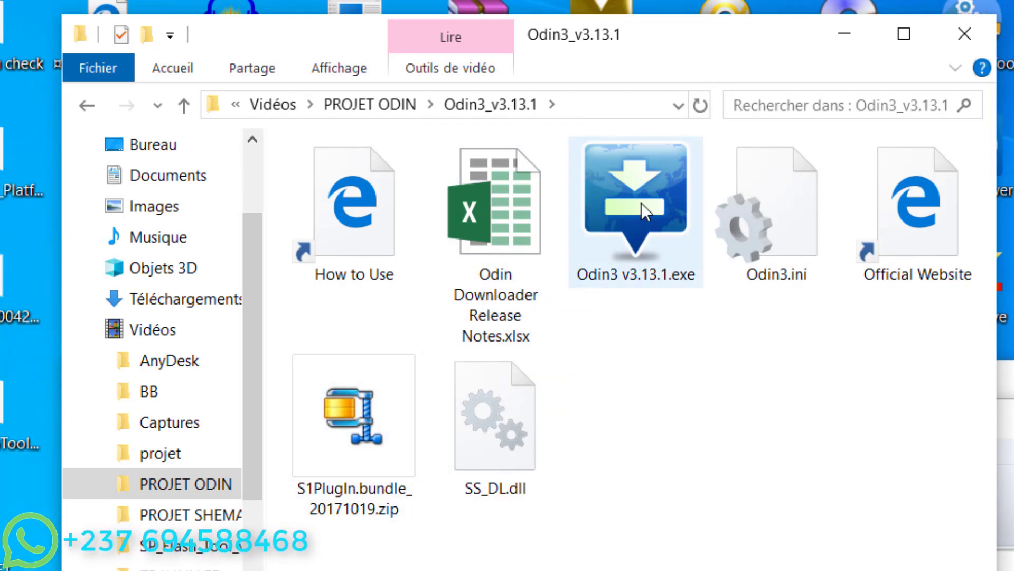
{"action": "mouse_move", "coordinate": [642, 203]}
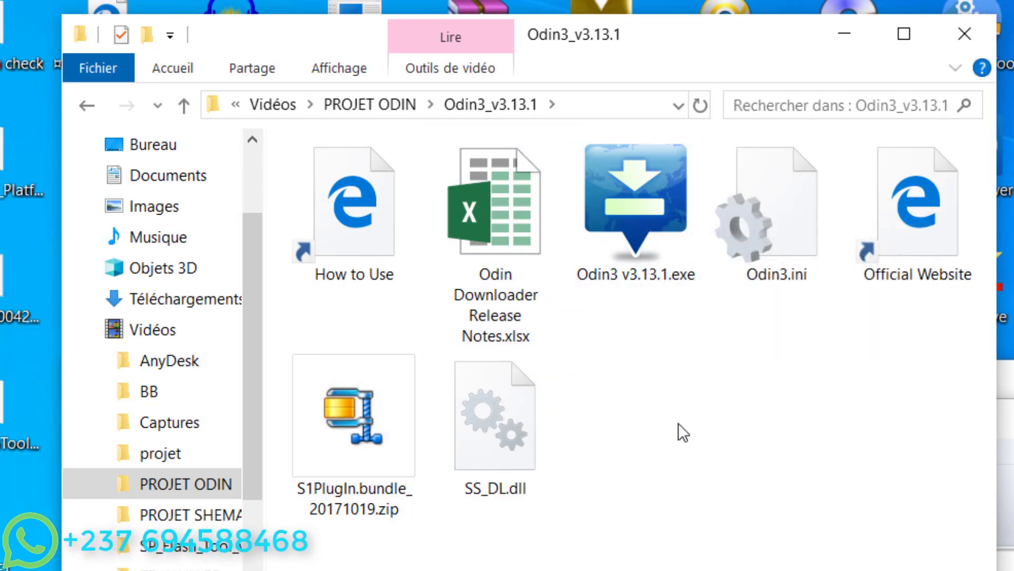
{"action": "mouse_move", "coordinate": [636, 237]}
{"action": "double_click", "coordinate": [626, 214]}
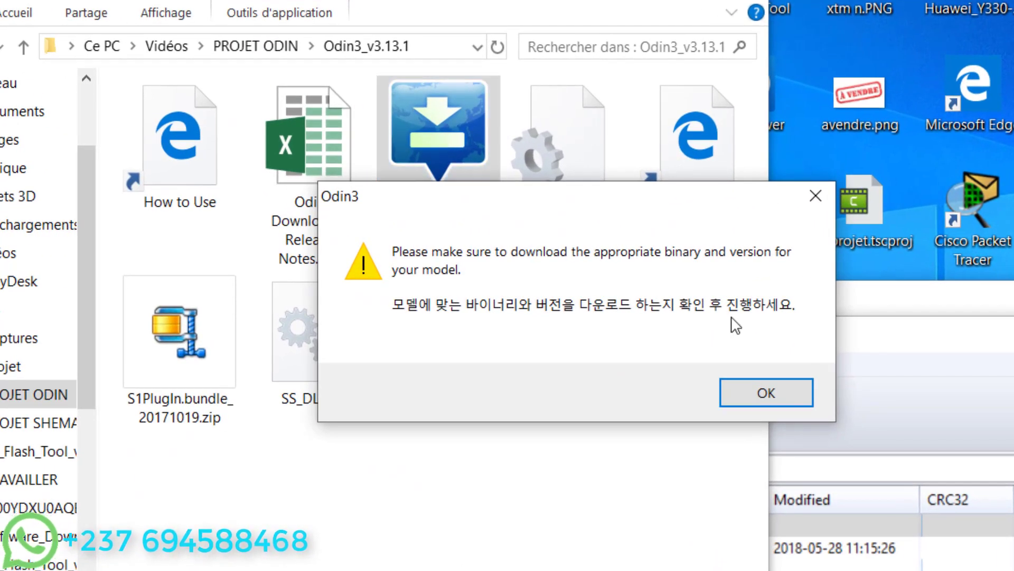
{"action": "left_click", "coordinate": [771, 399]}
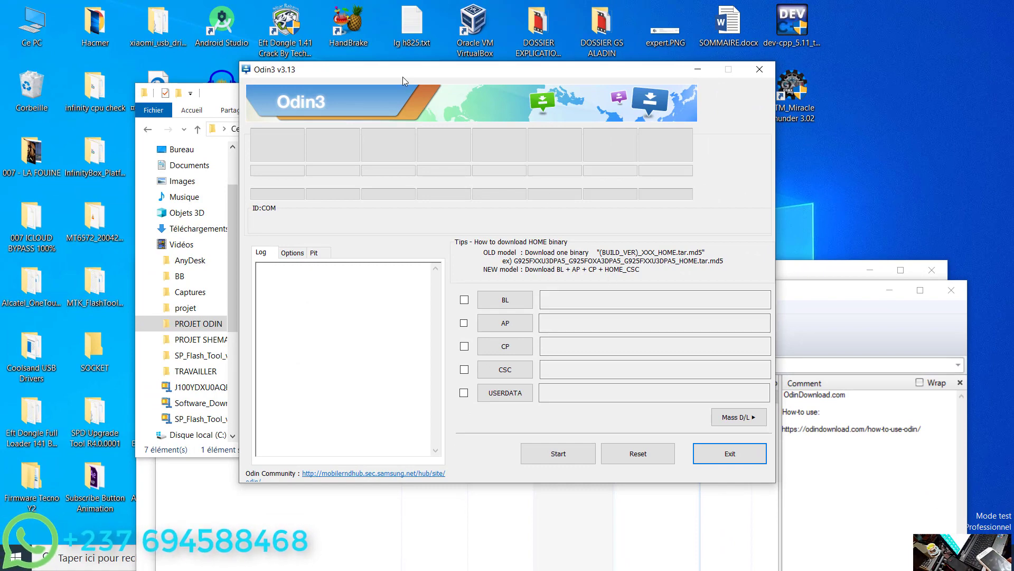
{"action": "left_click_drag", "start_coordinate": [283, 68], "coordinate": [175, 33]}
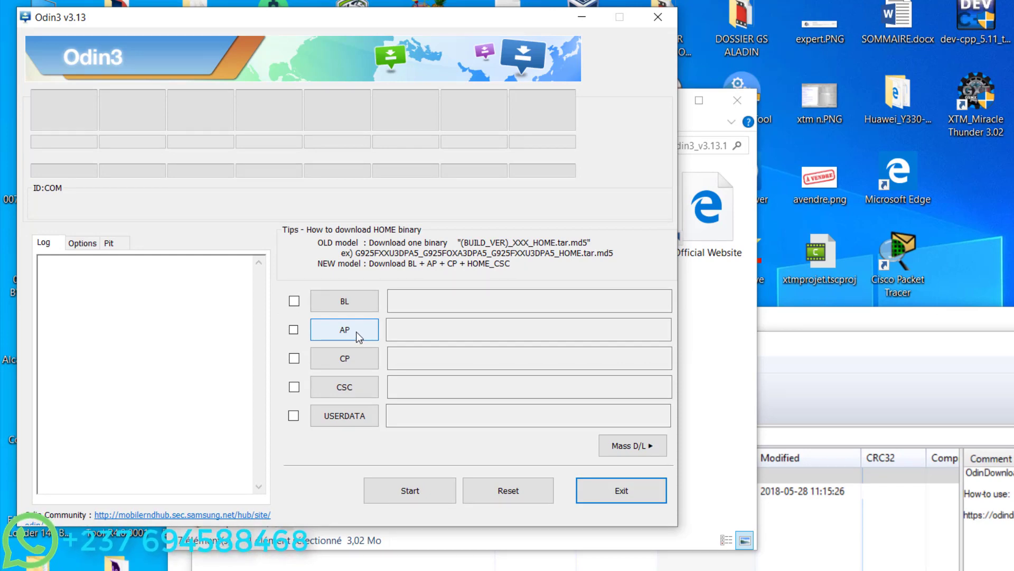
- Load J100YDXU0AQB1_J100YOPP0AQB1_J100YDXU0AQB1_HOME.tar.md5 from the extracted archive's Firmware folder in PROJET ODIN as the AP file, and start flashing the connected phone
{"action": "left_click", "coordinate": [356, 331]}
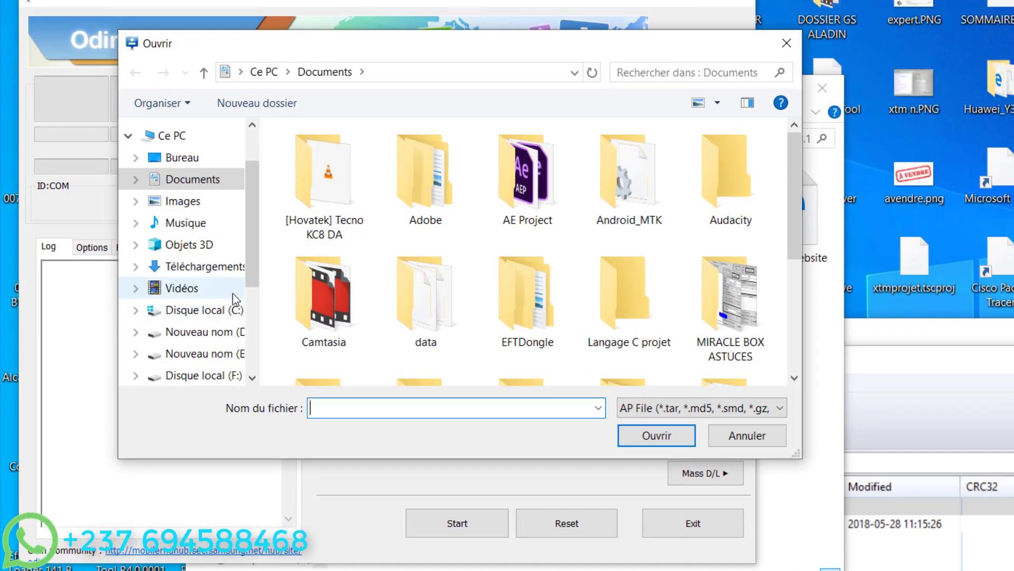
{"action": "left_click_drag", "start_coordinate": [257, 245], "coordinate": [255, 264]}
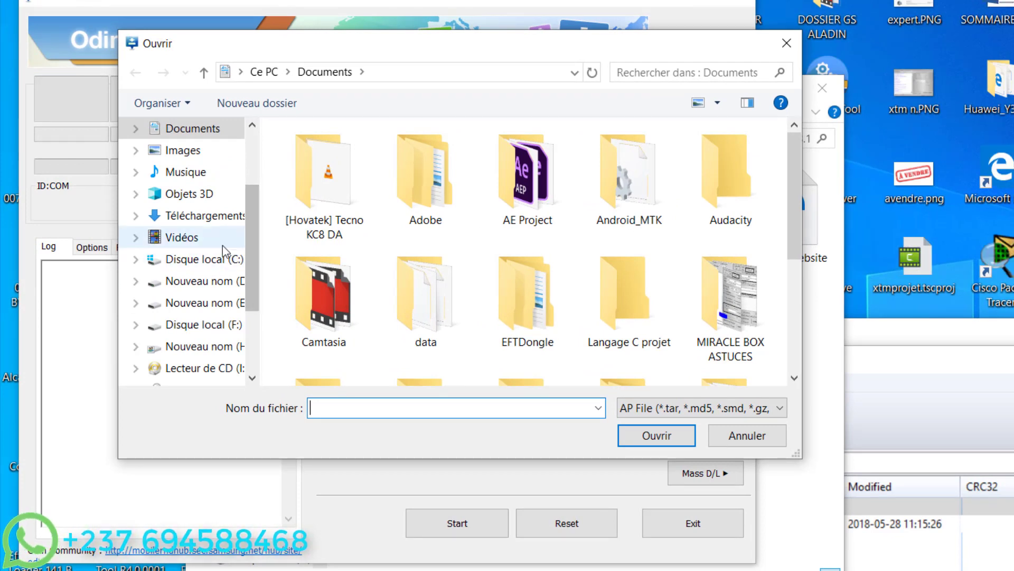
{"action": "left_click", "coordinate": [214, 237]}
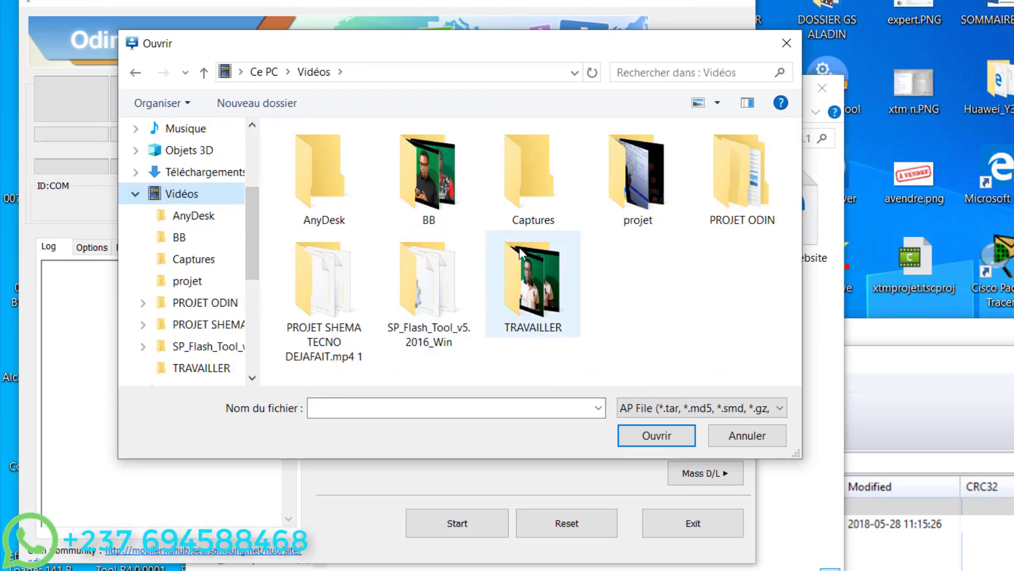
{"action": "double_click", "coordinate": [771, 205]}
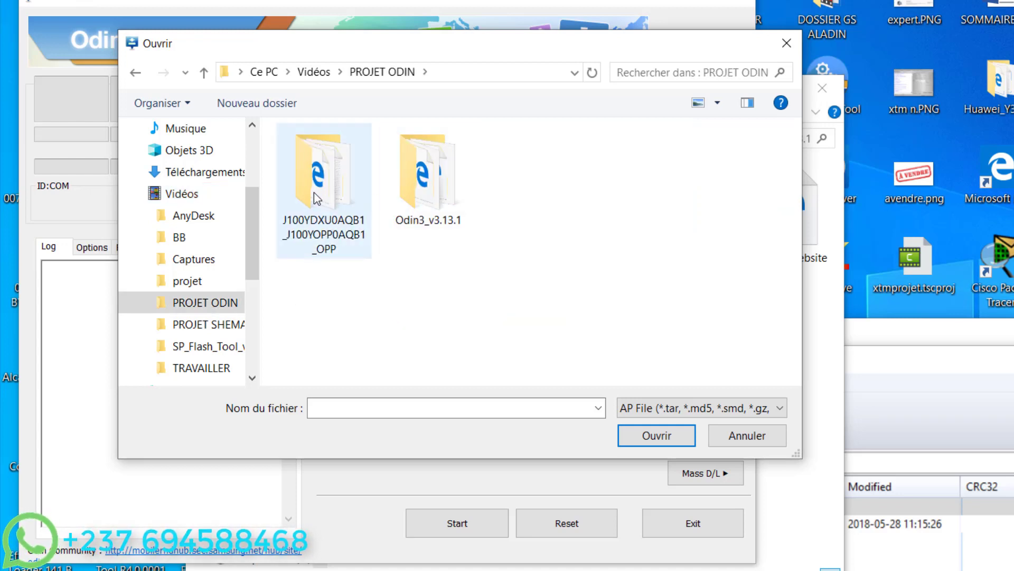
{"action": "double_click", "coordinate": [344, 190]}
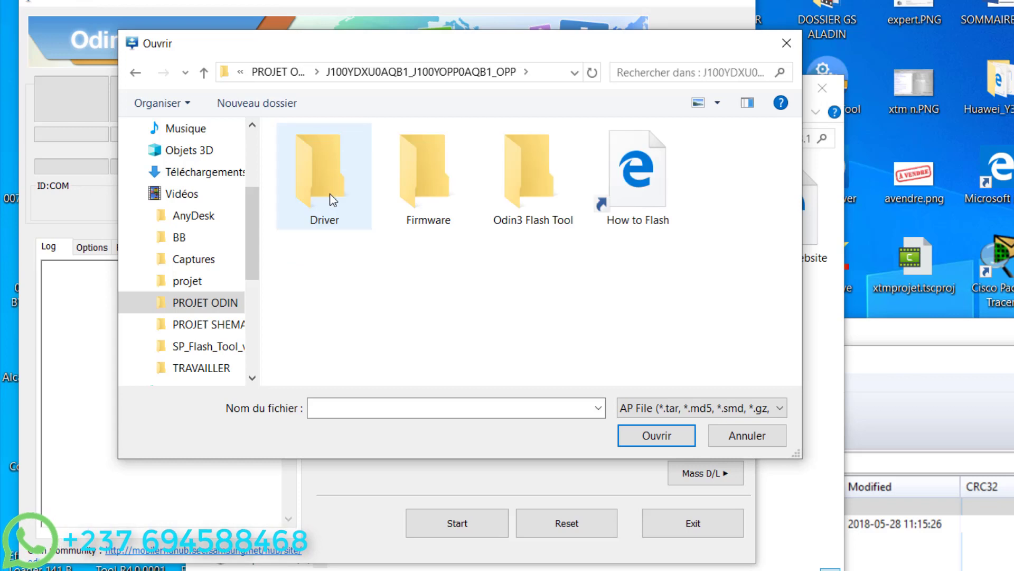
{"action": "double_click", "coordinate": [432, 184]}
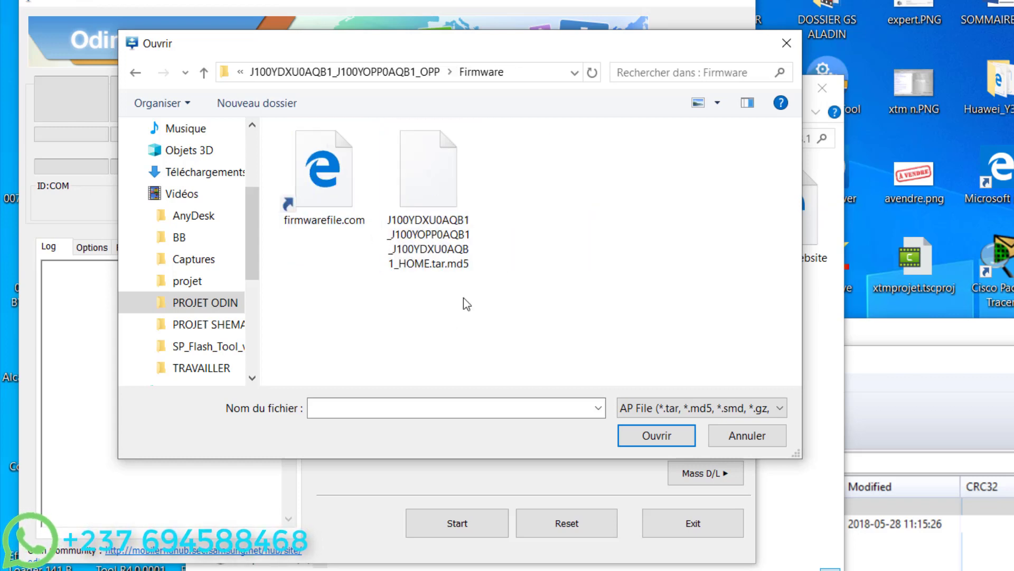
{"action": "double_click", "coordinate": [428, 208]}
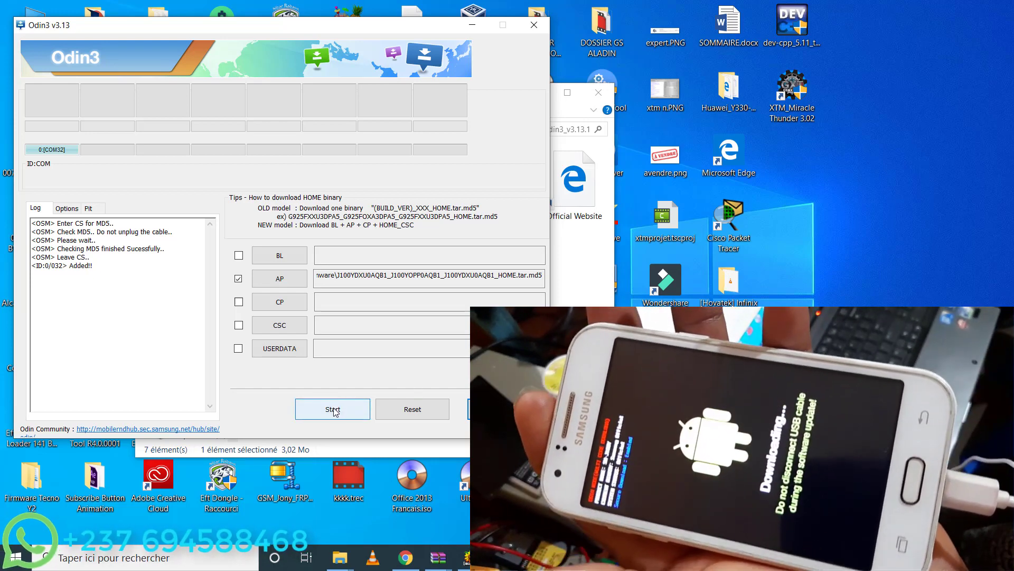
{"action": "left_click", "coordinate": [334, 411]}
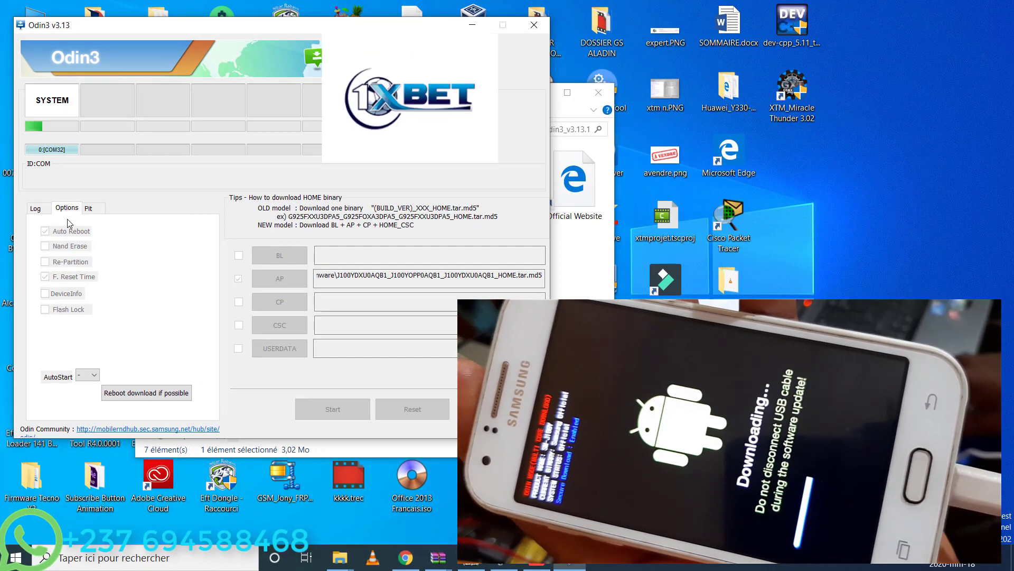
- Review the flashing log and the option settings, including Auto Reboot, while the firmware is being written
{"action": "left_click", "coordinate": [44, 260]}
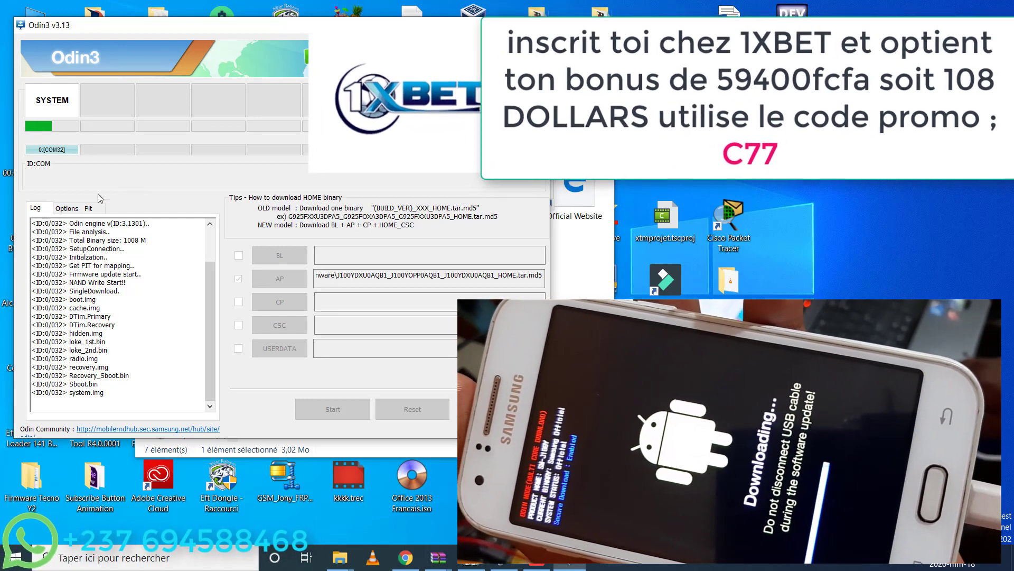
{"action": "left_click", "coordinate": [68, 208]}
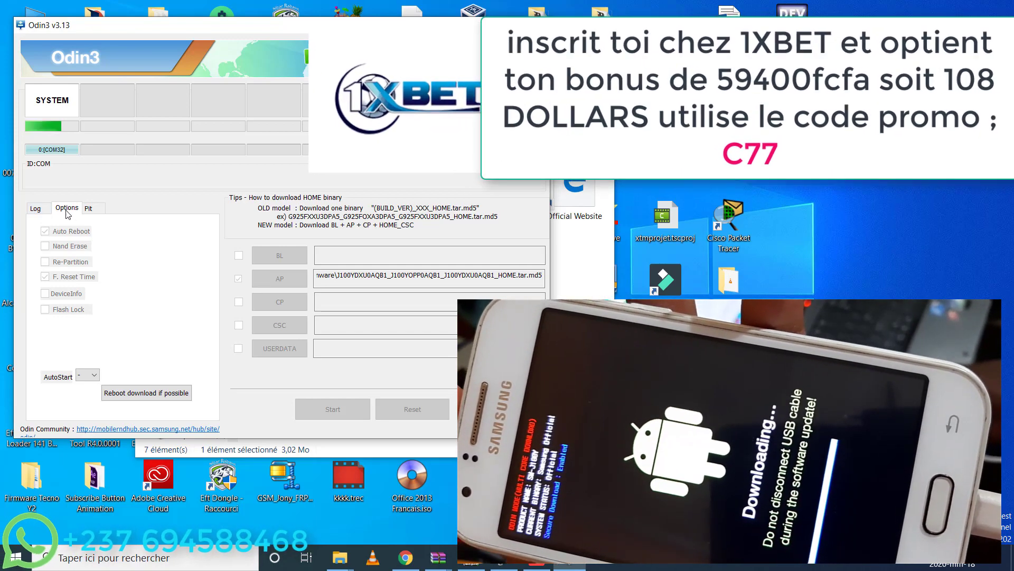
{"action": "left_click", "coordinate": [43, 209]}
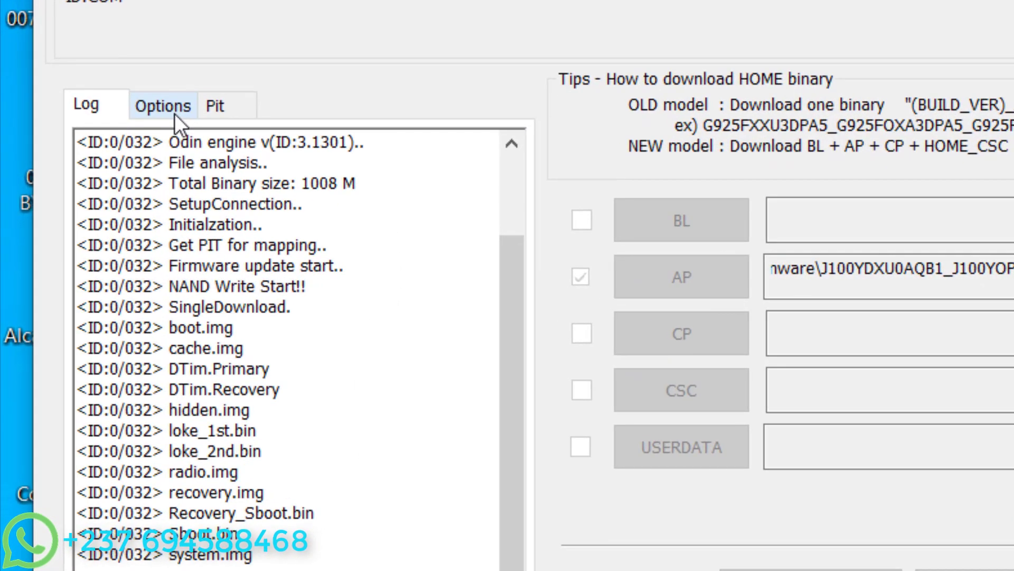
{"action": "left_click", "coordinate": [173, 113]}
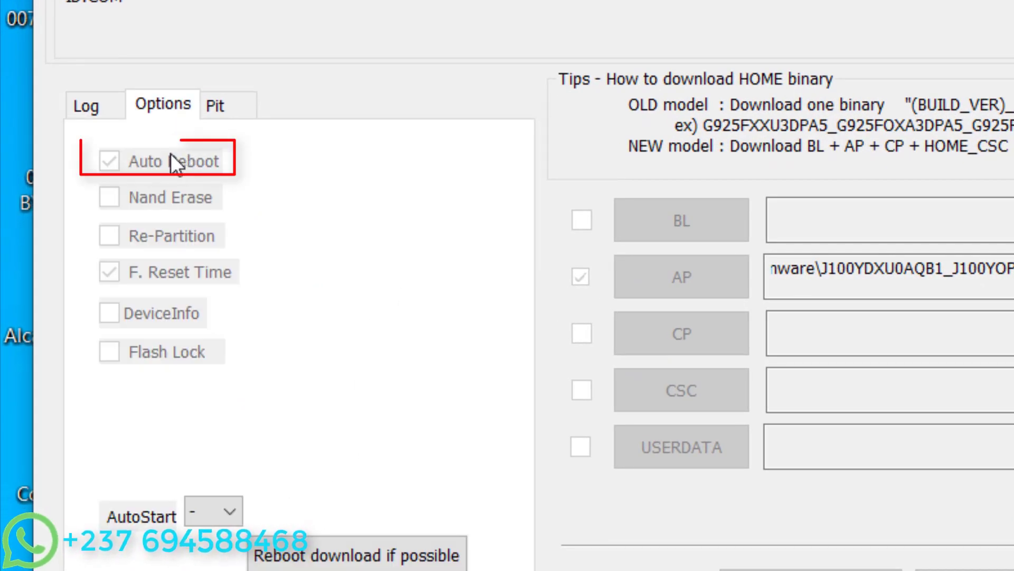